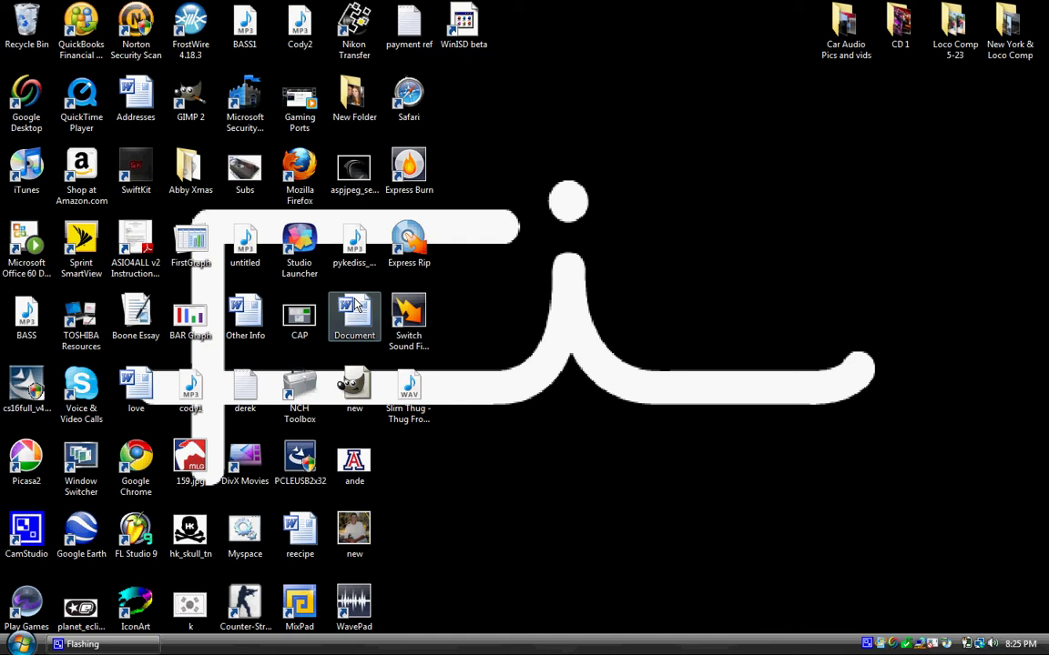
# Step: Close the duplicate Firefox window from the taskbar, leaving the Start menu open
pyautogui.click(306, 198)
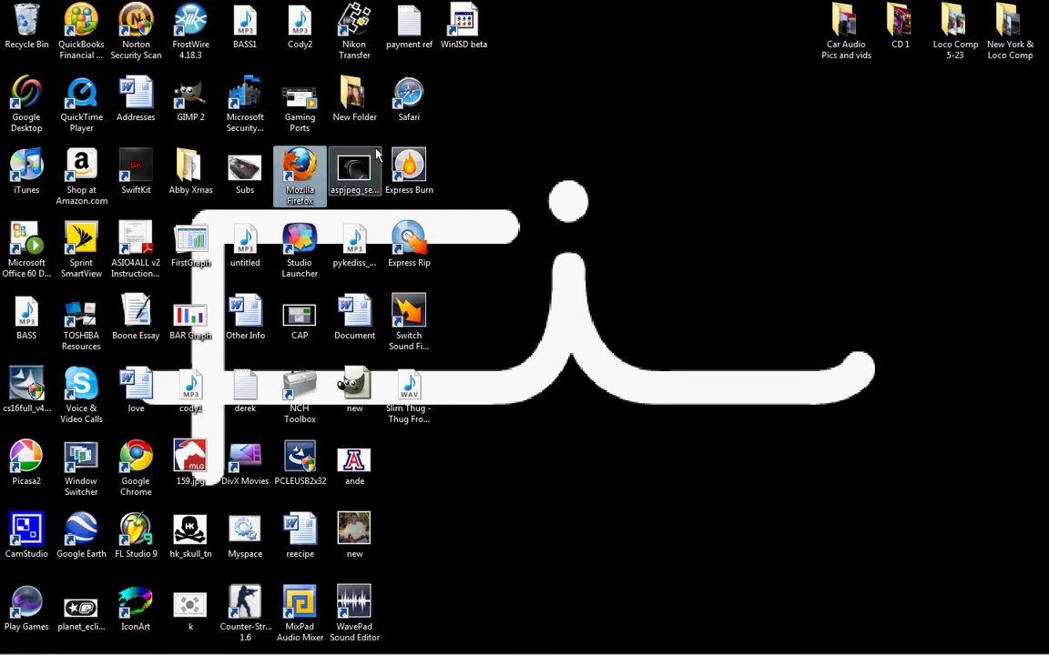
pyautogui.click(364, 211)
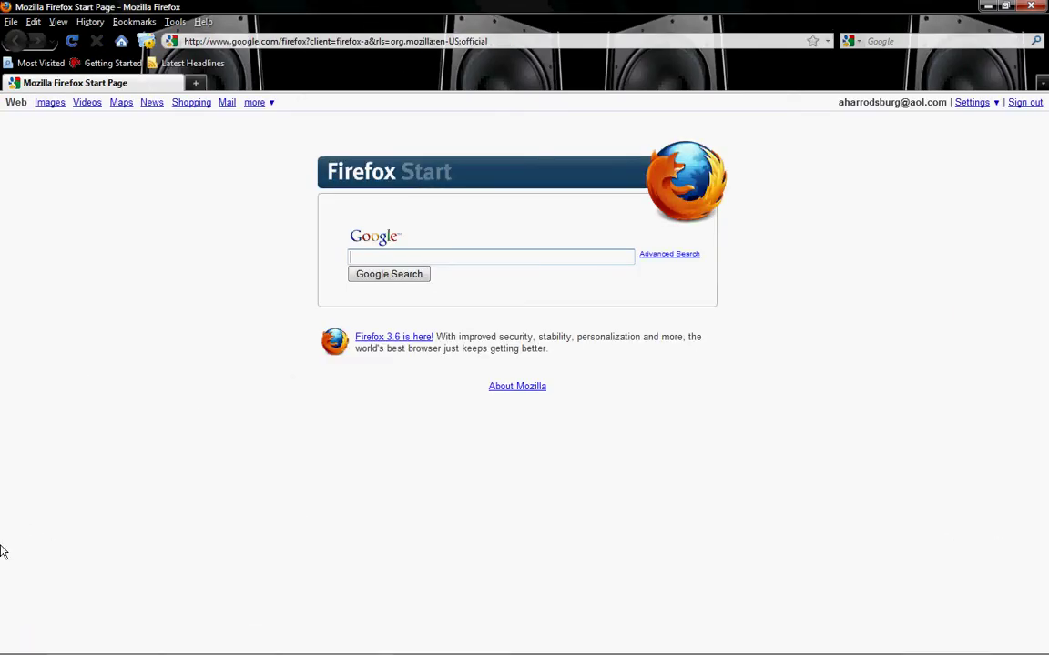
pyautogui.click(20, 644)
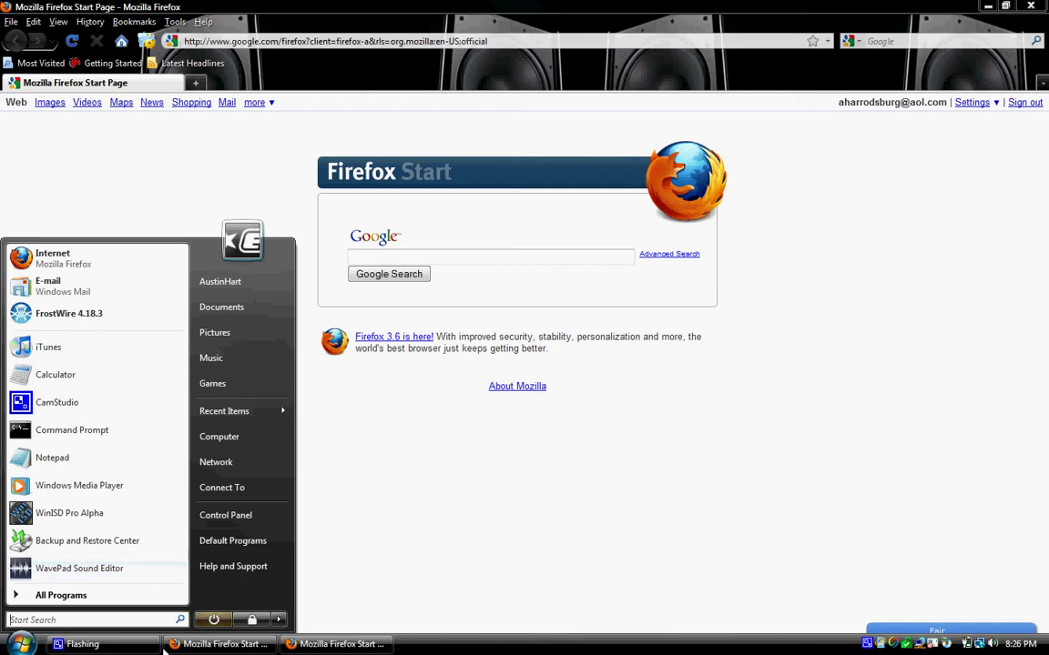
pyautogui.click(210, 644)
pyautogui.rightClick(209, 644)
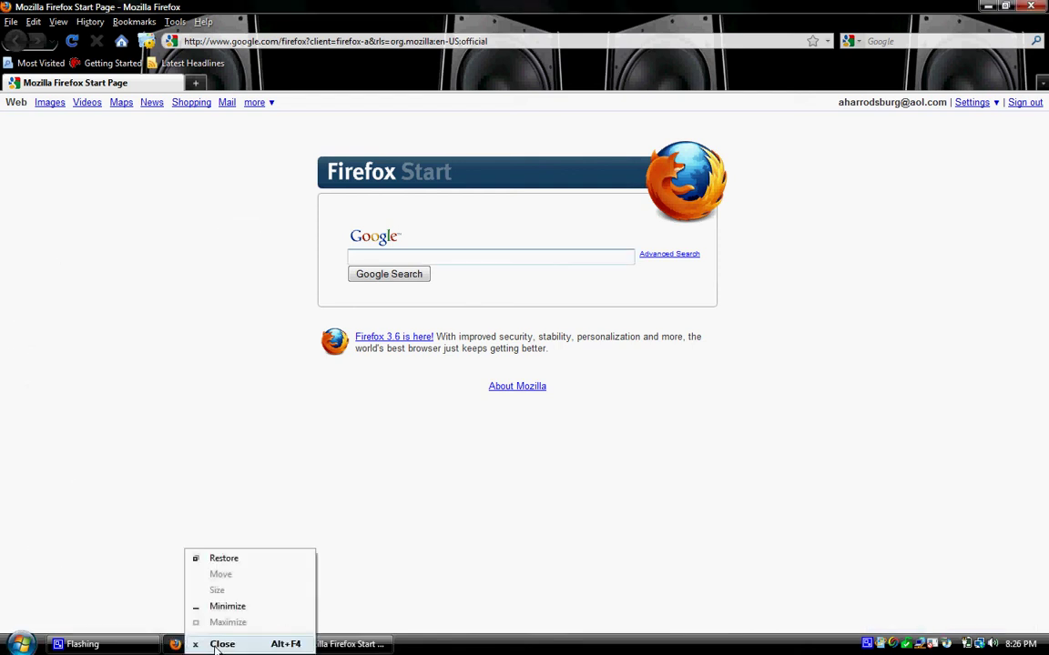
pyautogui.click(213, 640)
pyautogui.click(20, 643)
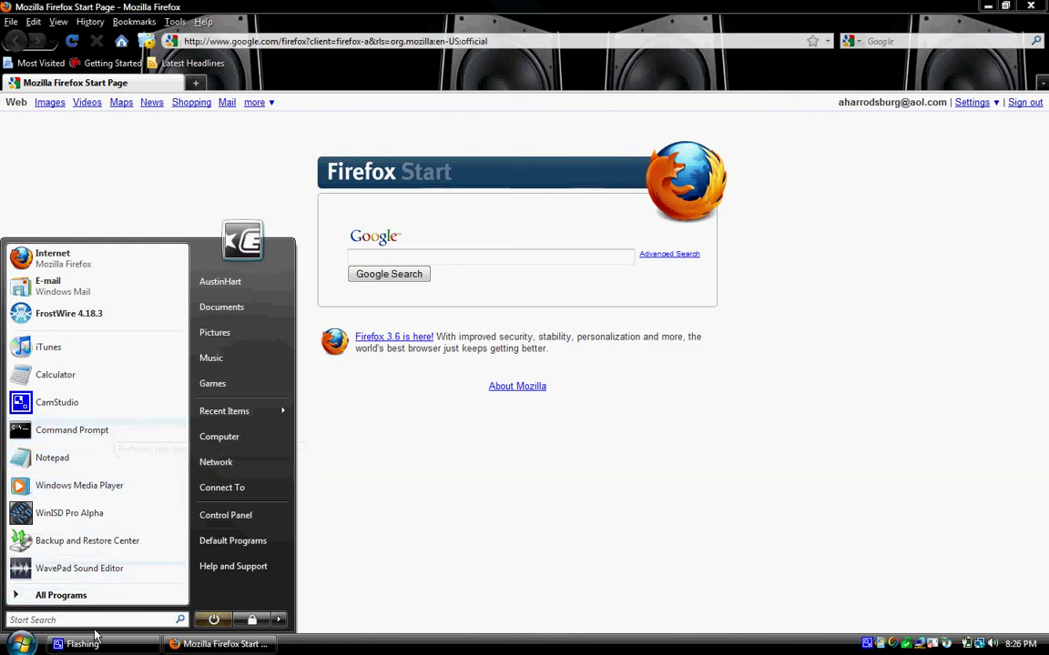
# Step: Launch Command Prompt by searching 'cmd' from the Start menu
pyautogui.click(96, 620)
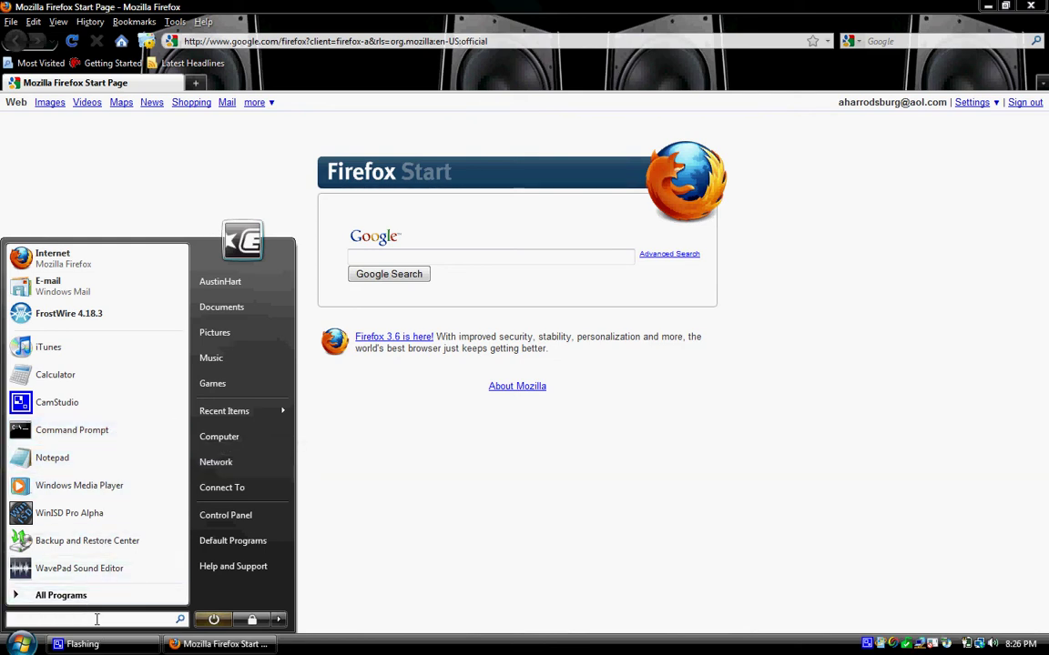
pyautogui.write('cmd')
pyautogui.press('Return')
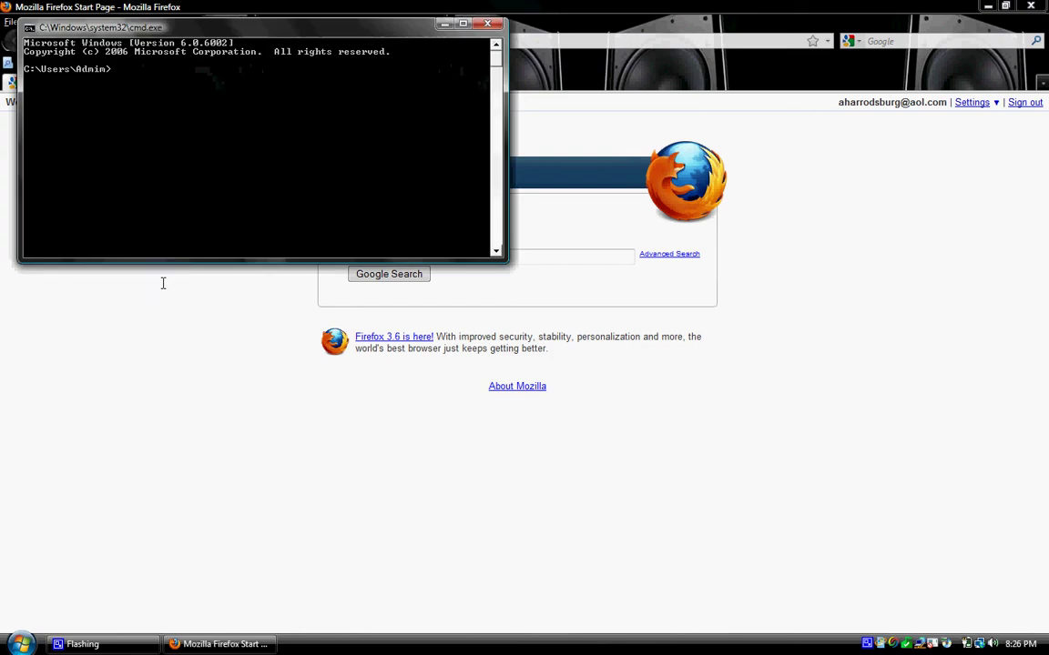
# Step: Run ipconfig and mark the default gateway address 10.10.10.1
pyautogui.write('ipc')
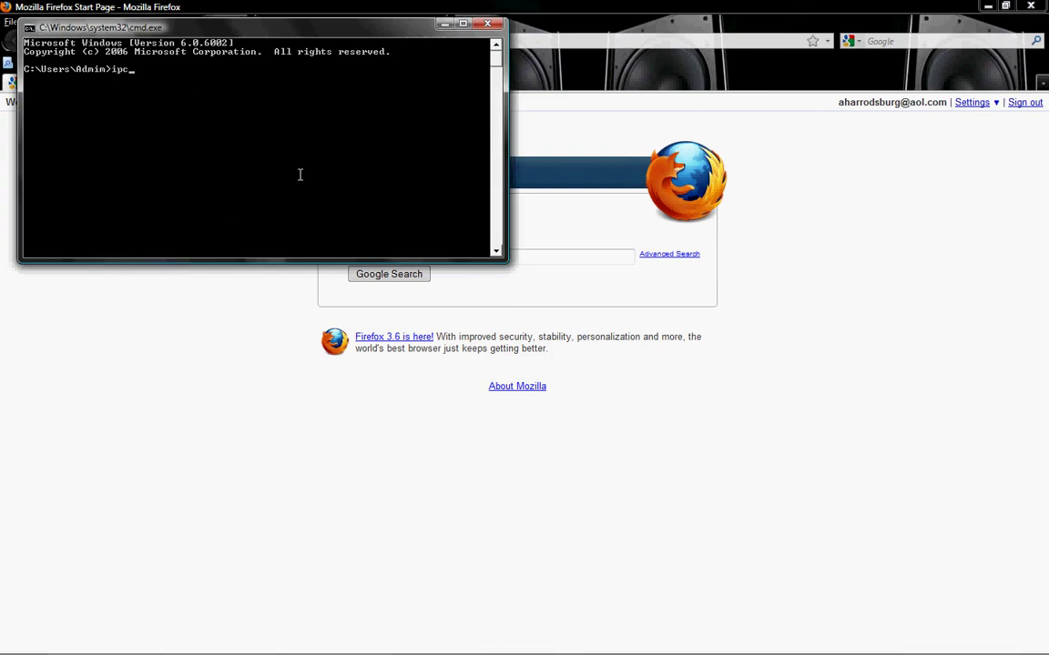
pyautogui.write('onfig')
pyautogui.press('Return')
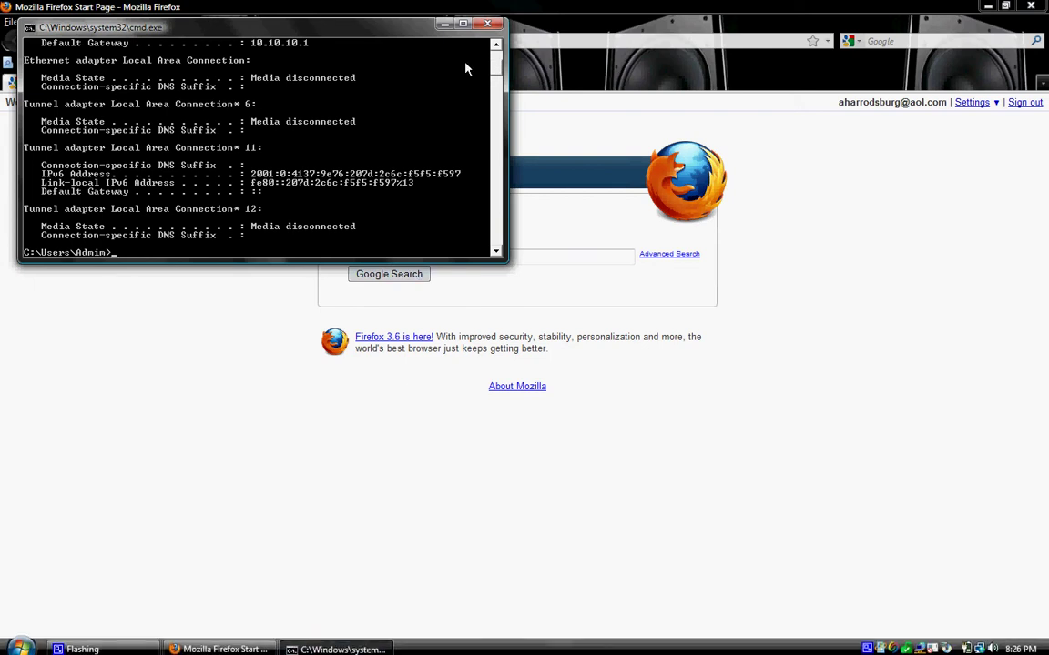
pyautogui.scroll(5, 500, 77)
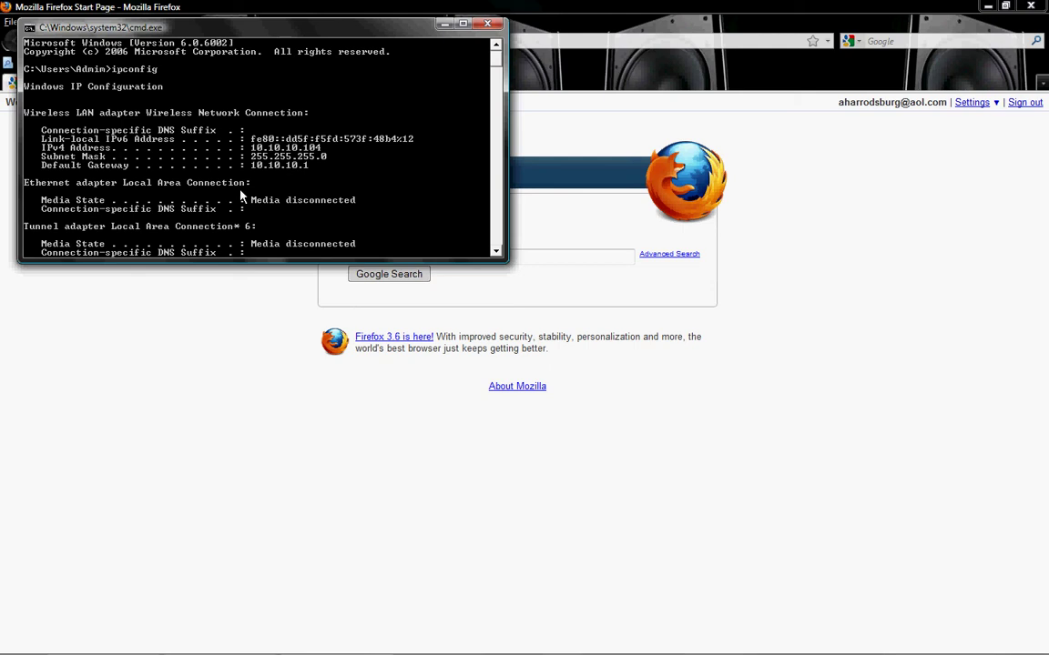
pyautogui.rightClick(296, 173)
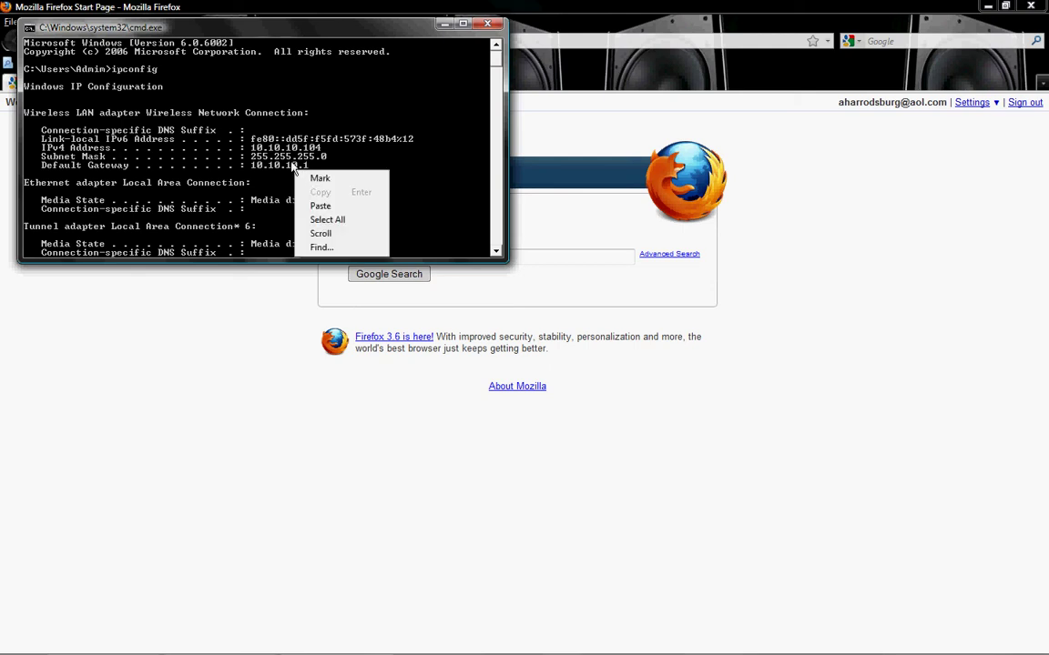
pyautogui.click(320, 179)
pyautogui.moveTo(310, 167); pyautogui.dragTo(337, 168)
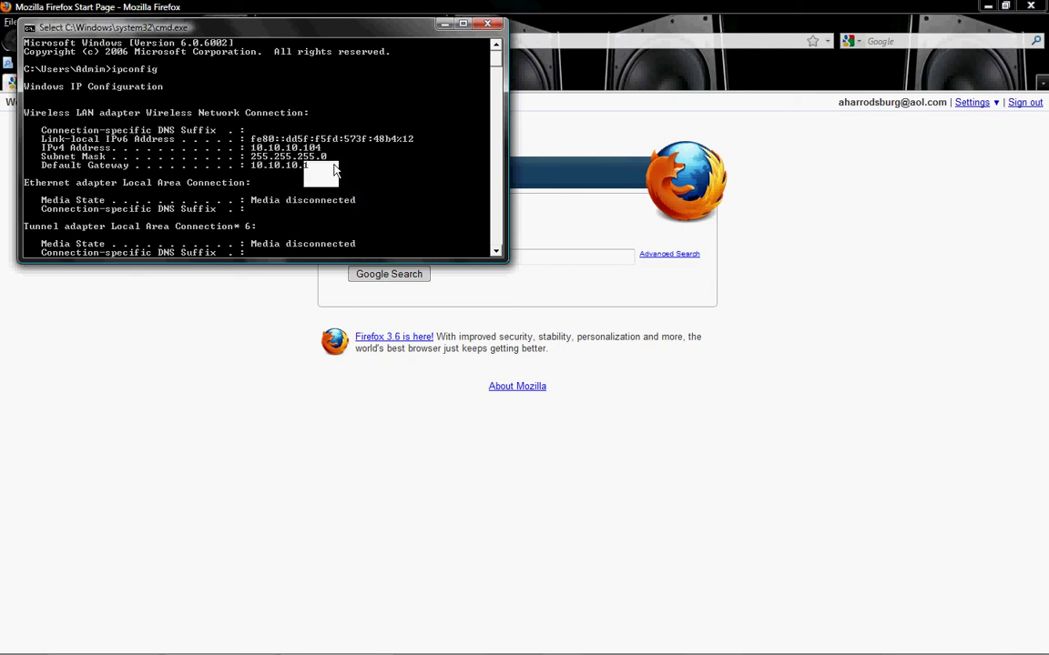
# Step: Close Command Prompt and browse Firefox to the router address 10.10.10.1
pyautogui.click(489, 26)
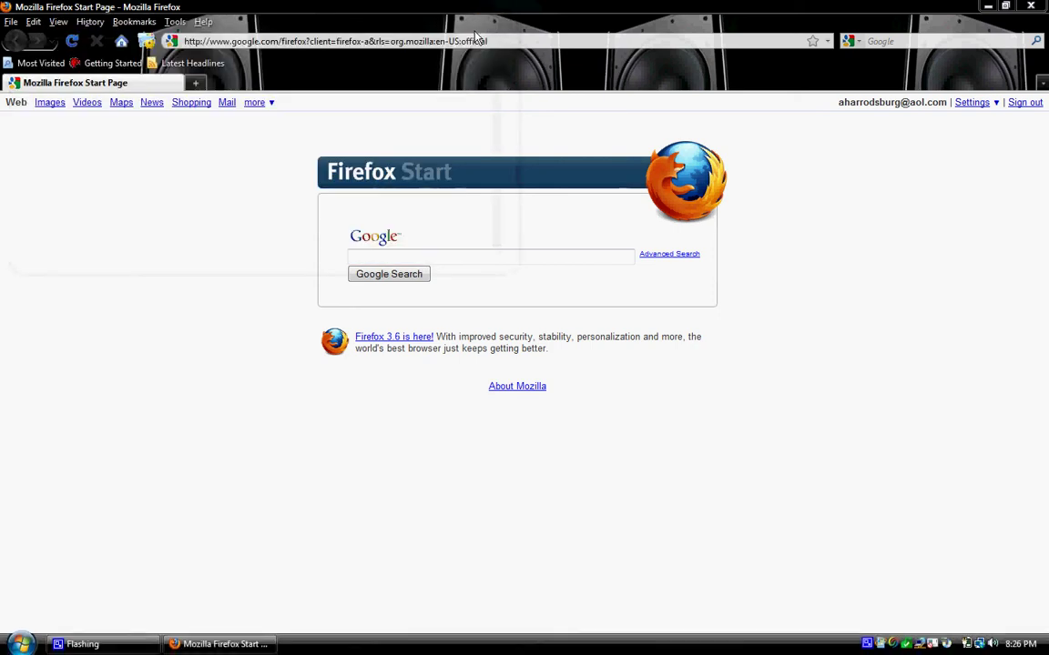
pyautogui.doubleClick(472, 42)
pyautogui.tripleClick(472, 41)
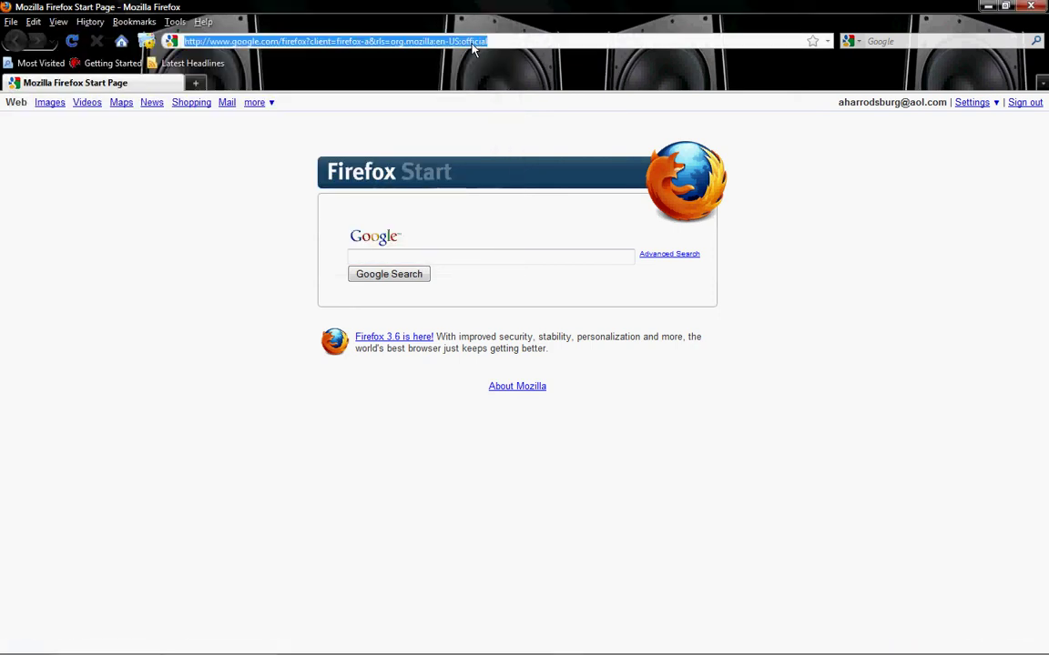
pyautogui.press('BackSpace')
pyautogui.write('10.10.10')
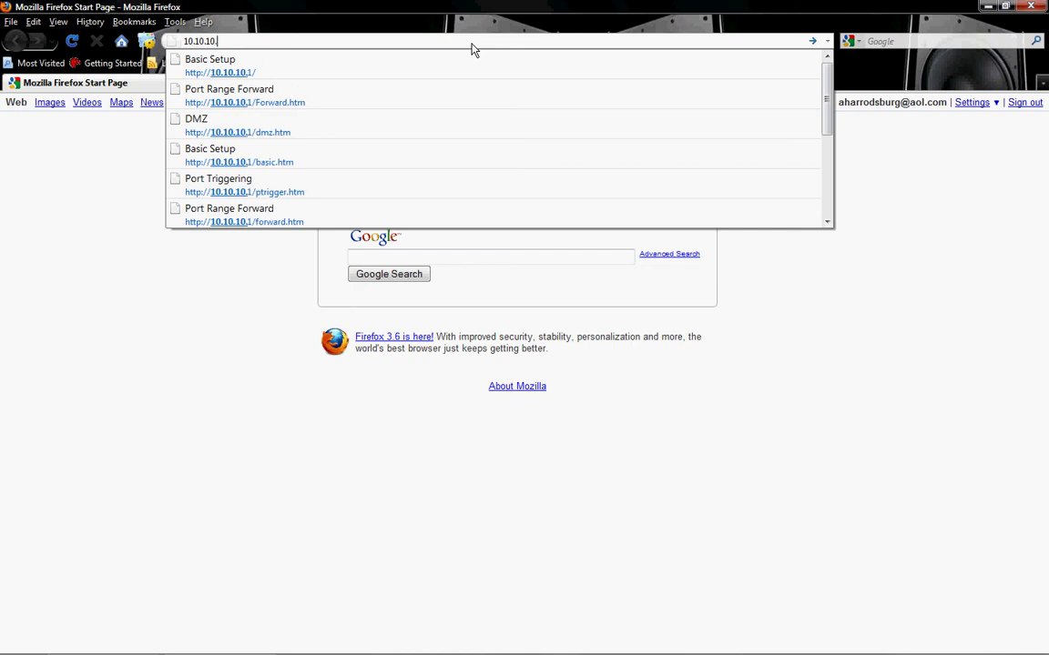
pyautogui.write('.1')
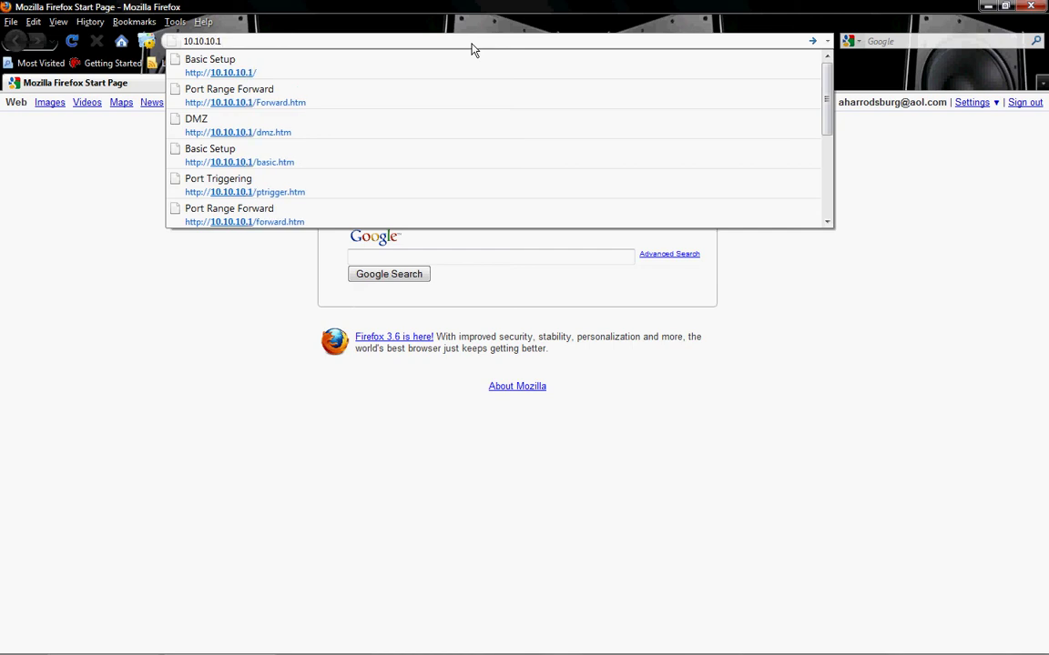
pyautogui.press('Return')
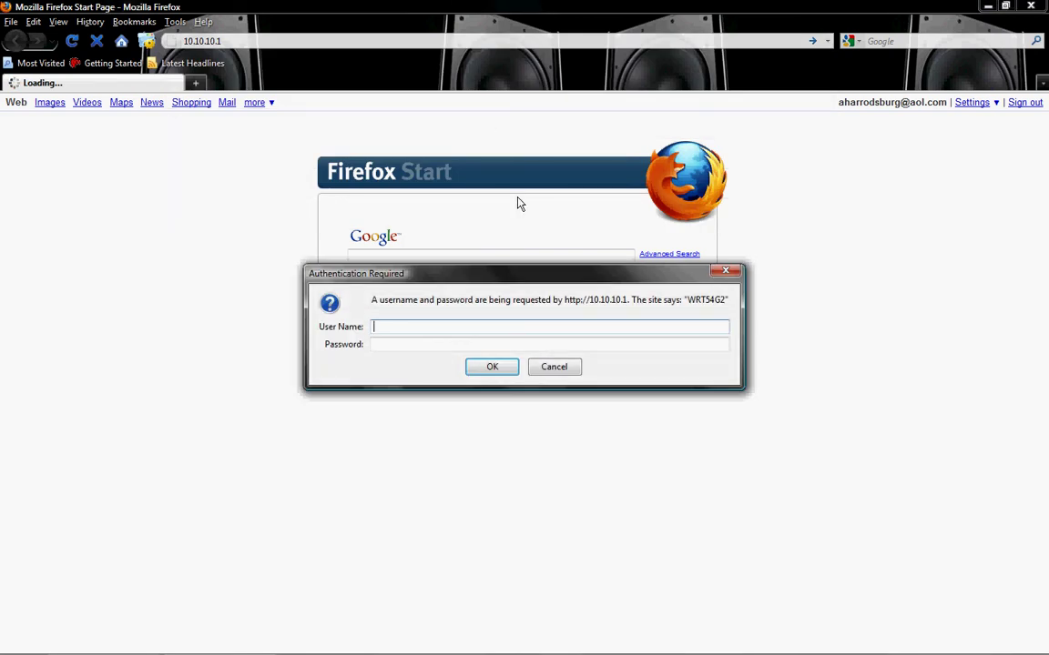
# Step: Log in to the router by entering the router password in the authentication prompt
pyautogui.moveTo(502, 273); pyautogui.dragTo(435, 134)
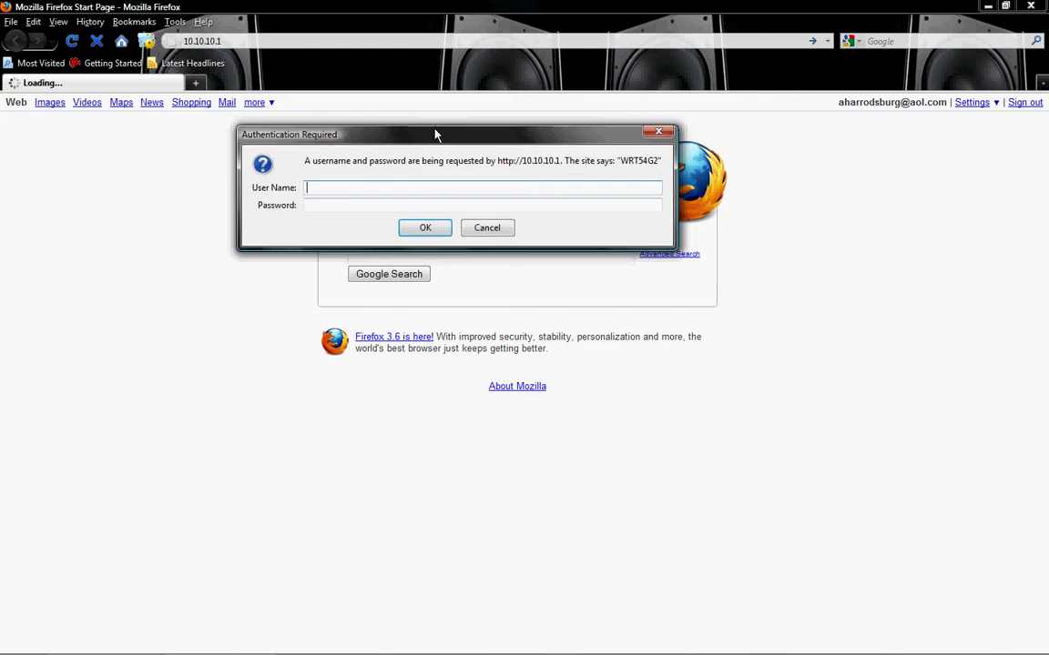
pyautogui.click(363, 206)
pyautogui.write('admin')
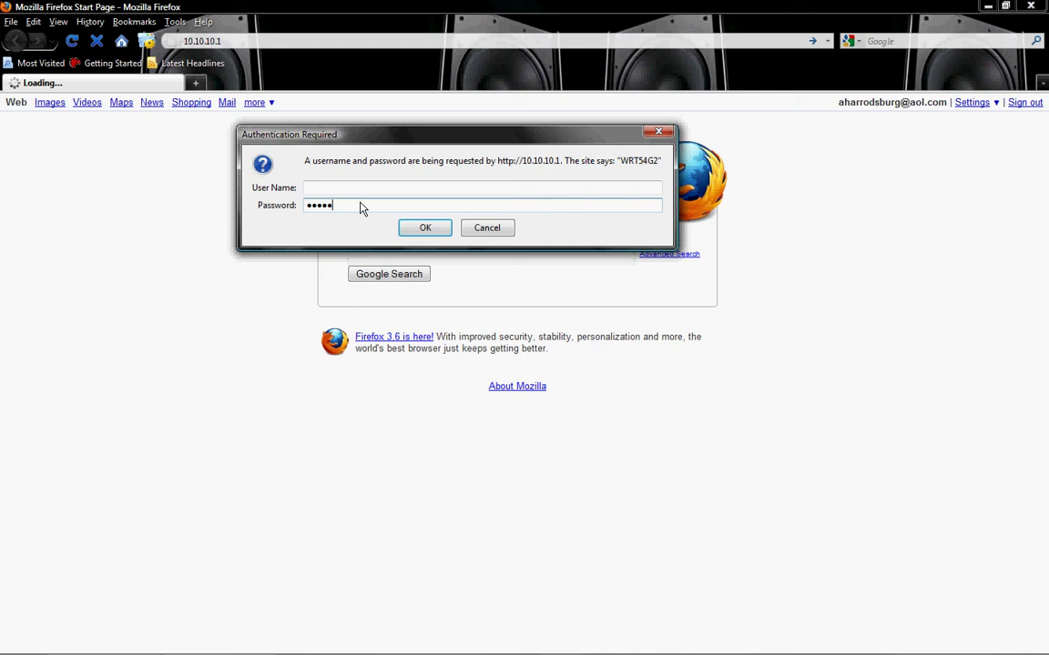
pyautogui.press('Return')
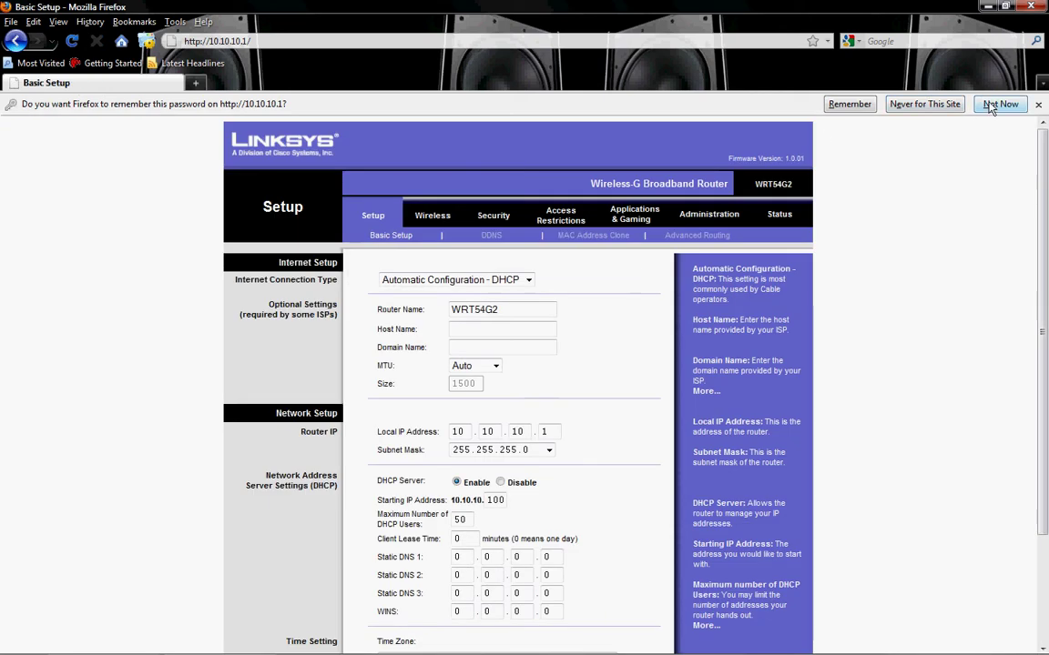
# Step: Decline saving the password and go to Applications & Gaming > Port Range Forward
pyautogui.click(990, 106)
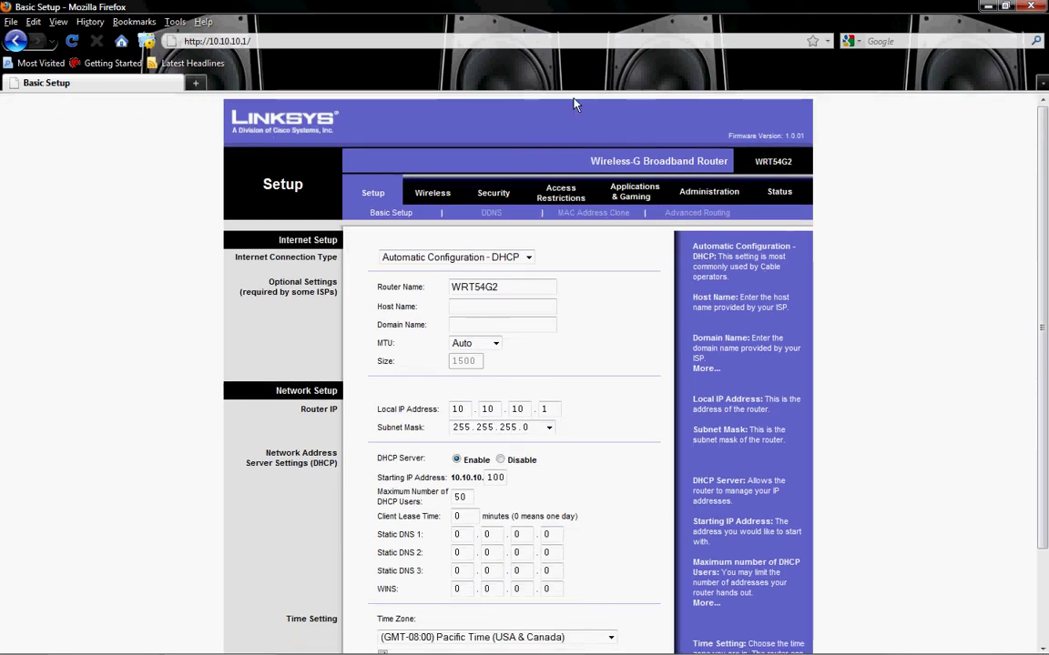
pyautogui.click(627, 202)
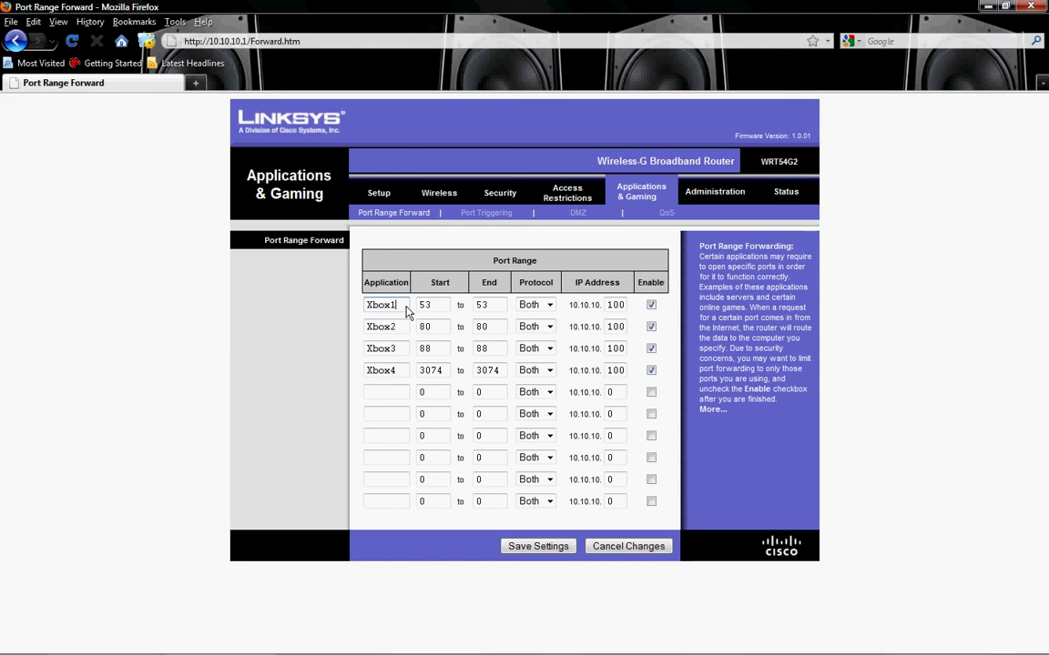
# Step: Verify the Xbox rules' target IP 10.10.10.100, keep Both protocols for Xbox2 and Xbox3, and save
pyautogui.click(623, 305)
pyautogui.click(624, 305)
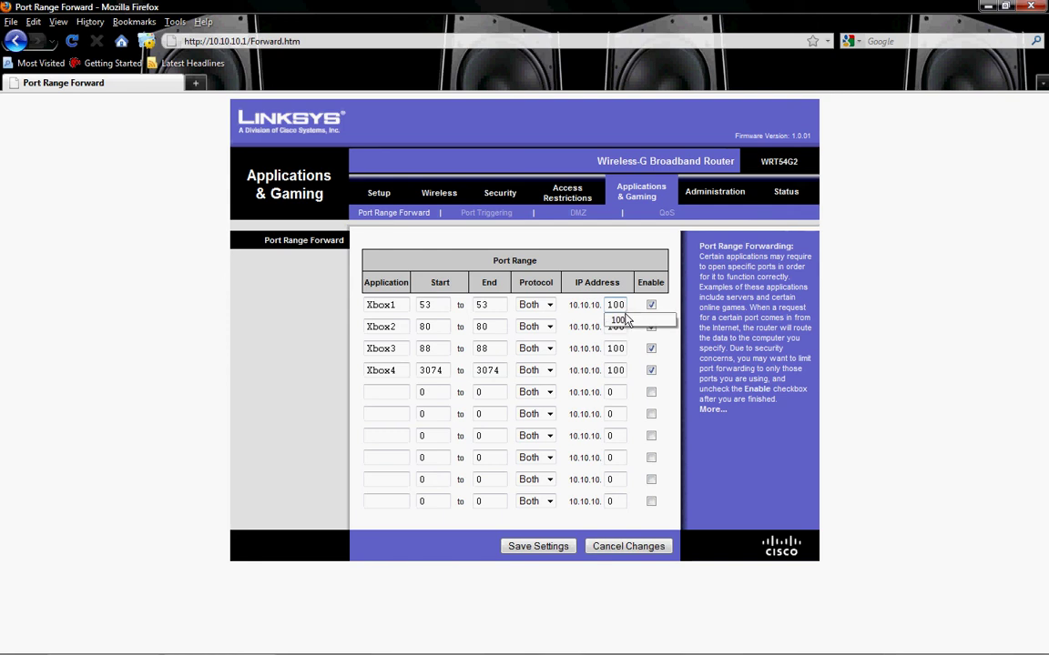
pyautogui.click(625, 319)
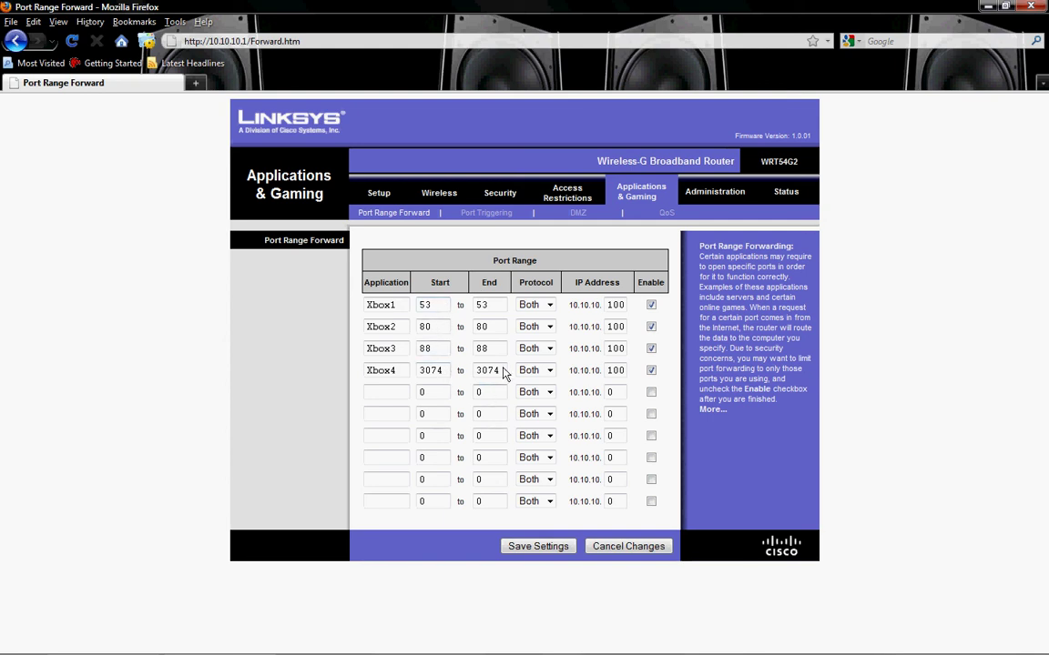
pyautogui.click(543, 328)
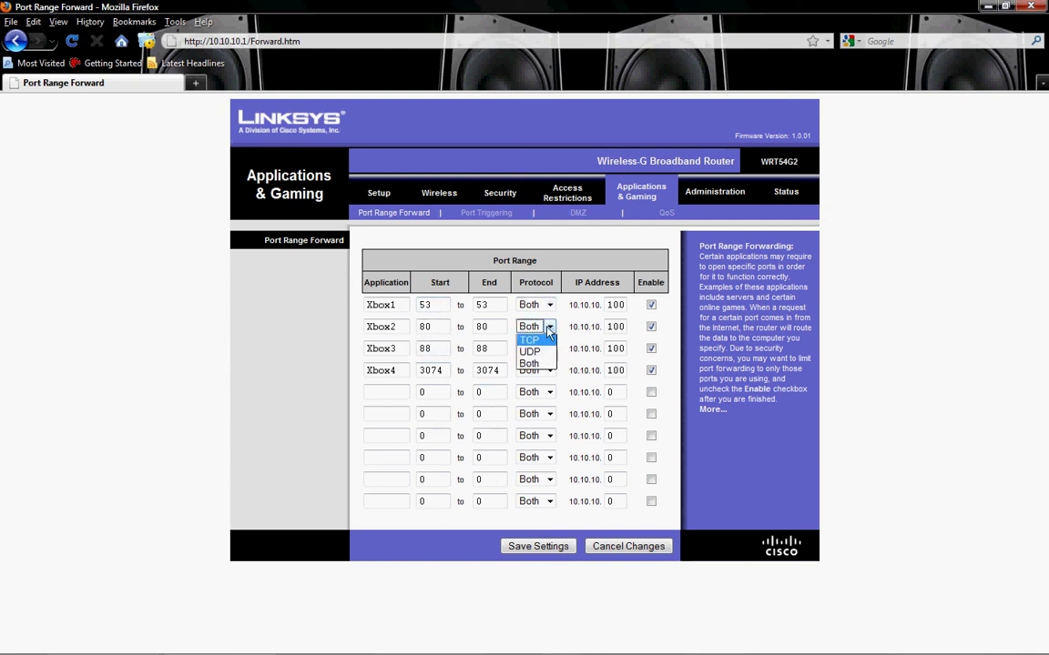
pyautogui.click(550, 328)
pyautogui.click(550, 350)
pyautogui.click(550, 351)
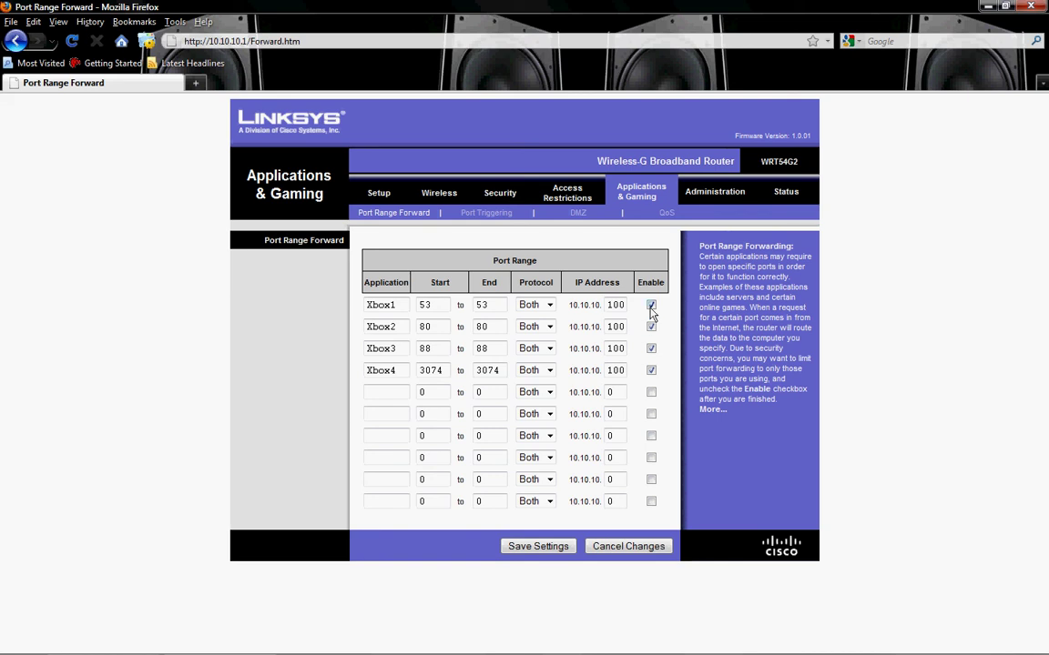
pyautogui.click(539, 549)
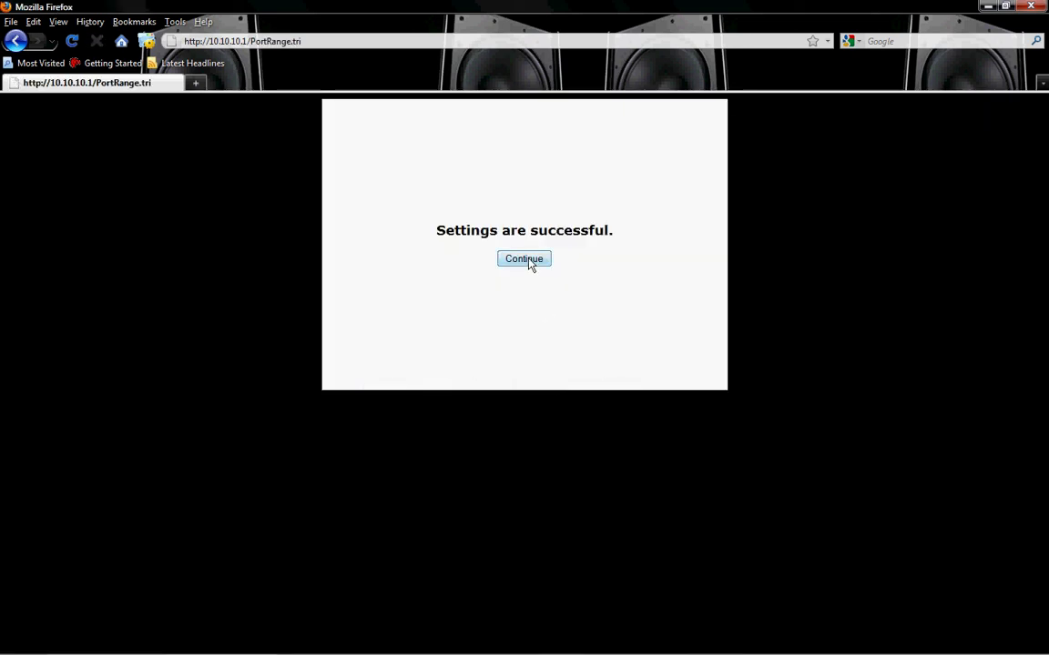
# Step: Continue from the 'Settings are successful' page back to Port Range Forward
pyautogui.click(525, 260)
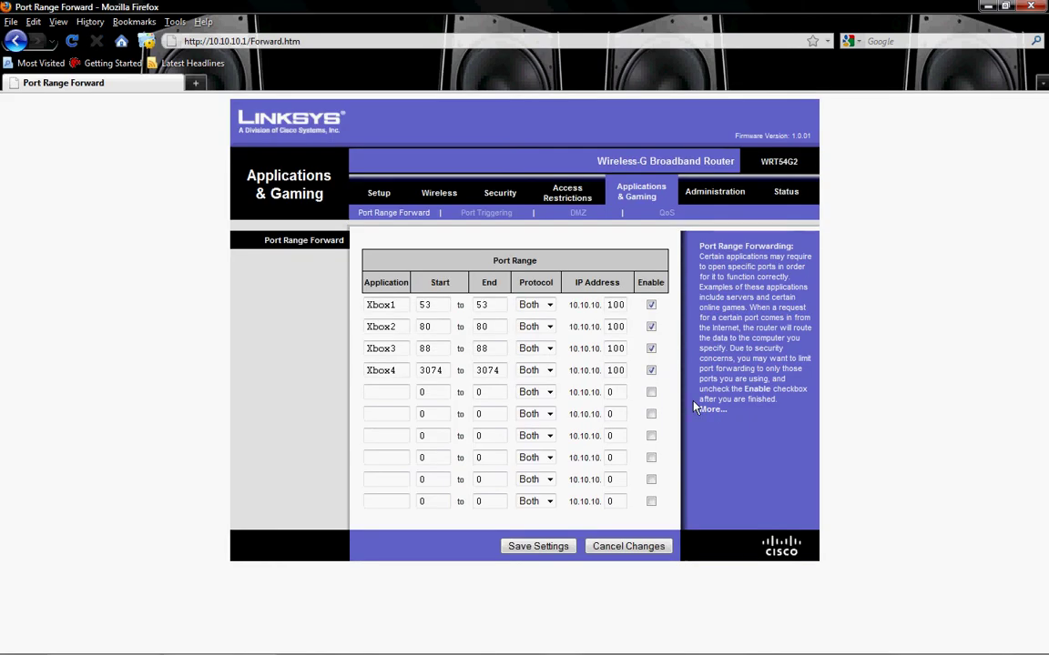